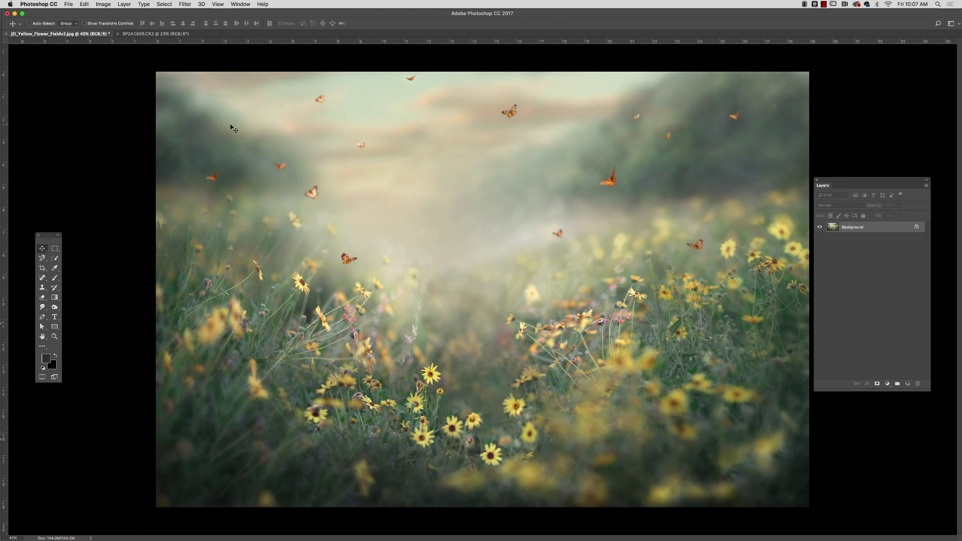
Switch to the 0P2A1699.CR2 document showing the girl in the hat
{"action": "left_click", "coordinate": [161, 35]}
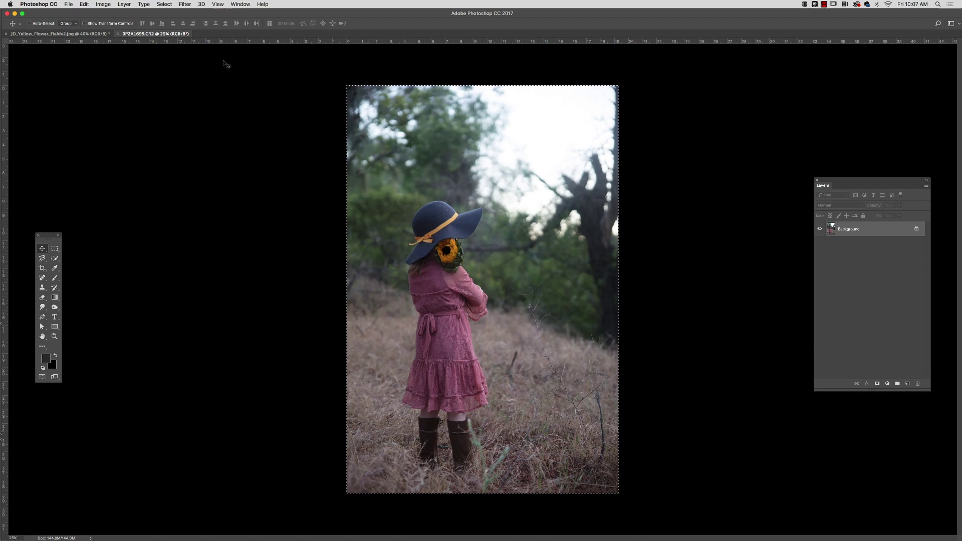
Paste the girl photo into the flower field as Layer 1, shift it, and set opacity to 53%
{"action": "left_click", "coordinate": [57, 33]}
{"action": "key", "text": "super+v"}
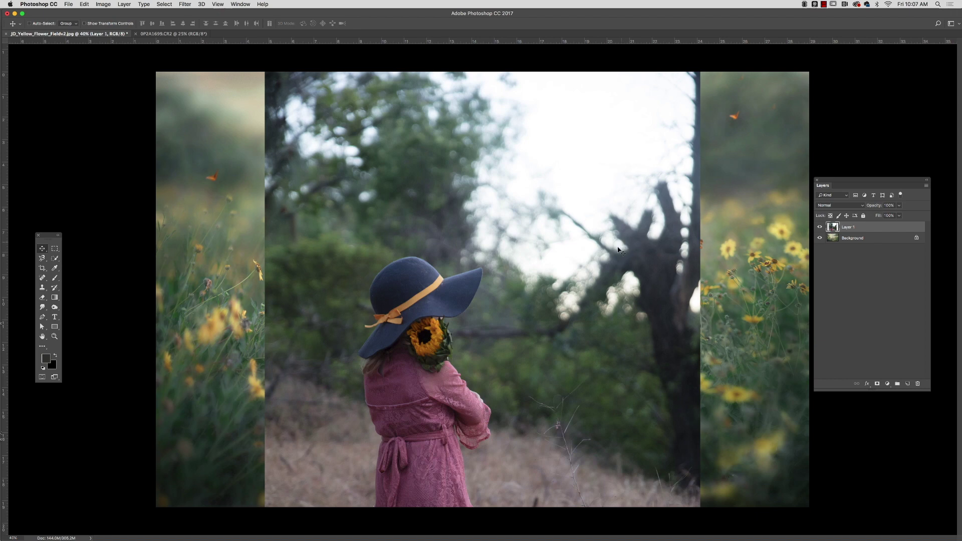
{"action": "left_click_drag", "start_coordinate": [421, 307], "coordinate": [449, 144]}
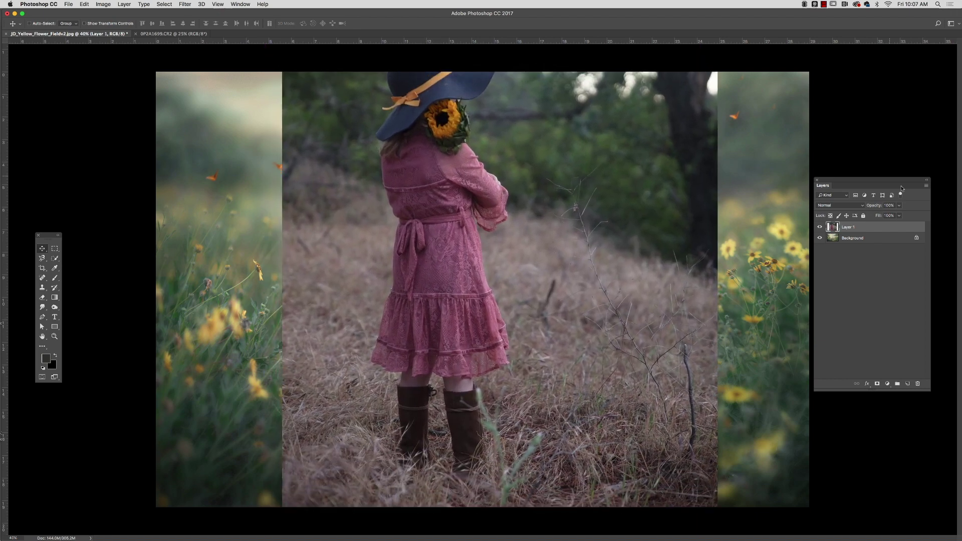
{"action": "left_click", "coordinate": [898, 206]}
{"action": "left_click", "coordinate": [882, 215]}
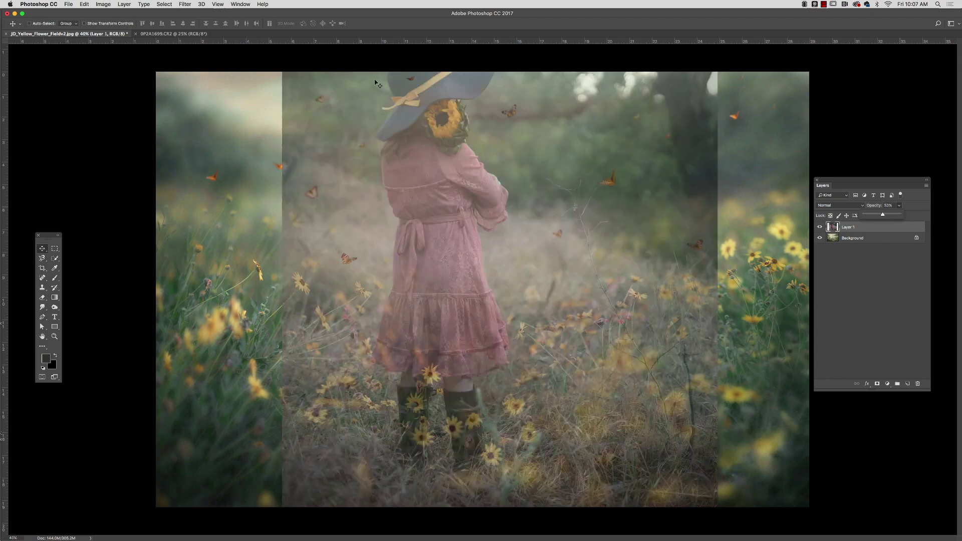
{"action": "key", "text": "super+t"}
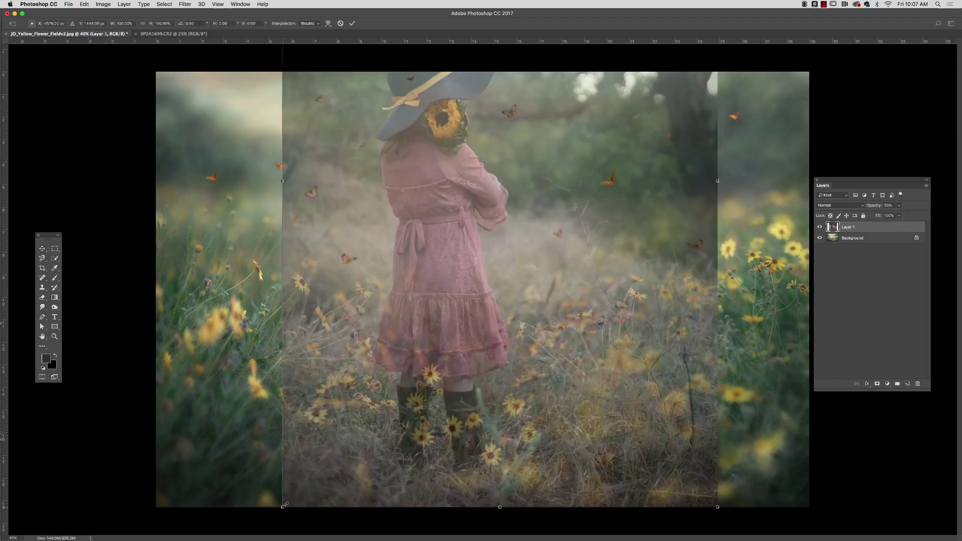
Scale Layer 1 to about 62%, move it lower left among the flowers, and set opacity to 100%
{"action": "left_click_drag", "start_coordinate": [284, 506], "coordinate": [413, 309]}
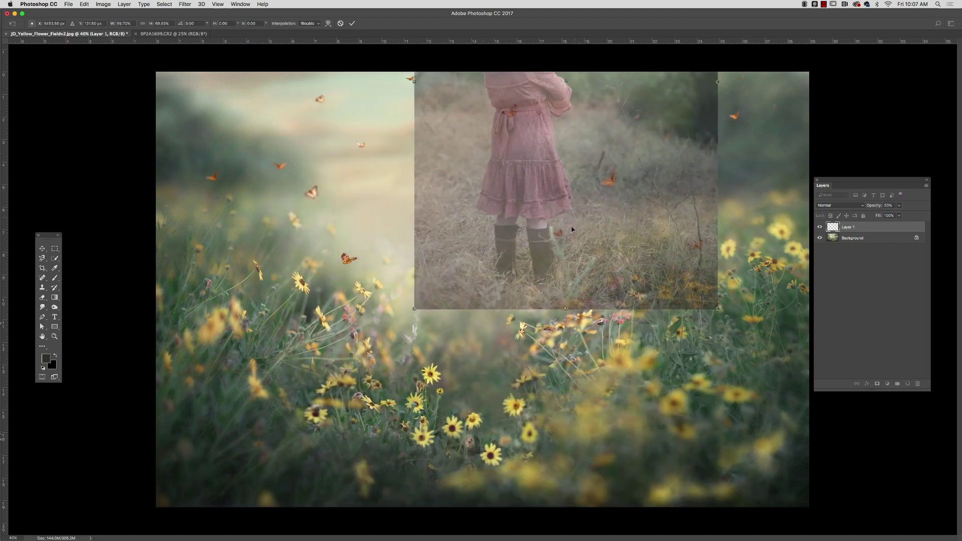
{"action": "left_click_drag", "start_coordinate": [572, 229], "coordinate": [520, 414]}
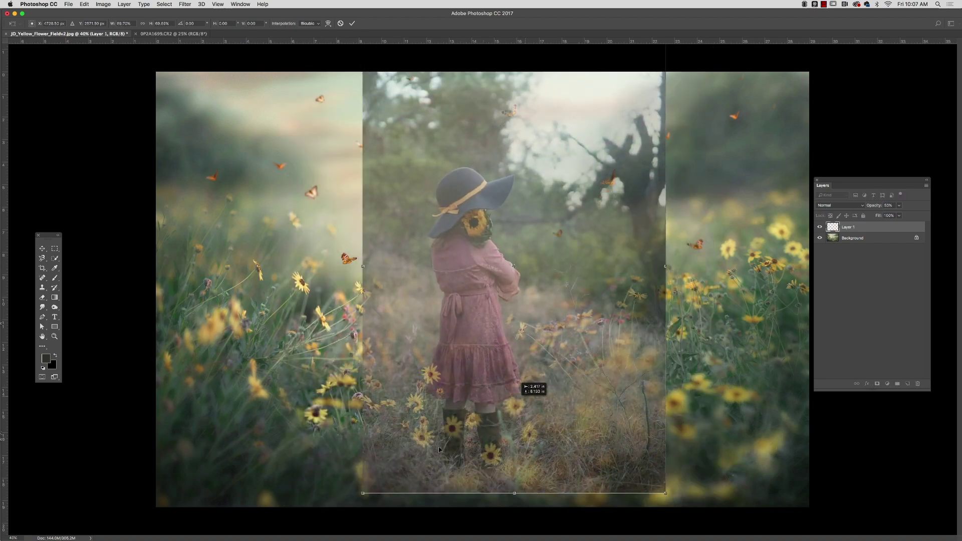
{"action": "left_click_drag", "start_coordinate": [363, 492], "coordinate": [405, 434]}
{"action": "left_click_drag", "start_coordinate": [515, 292], "coordinate": [478, 344]}
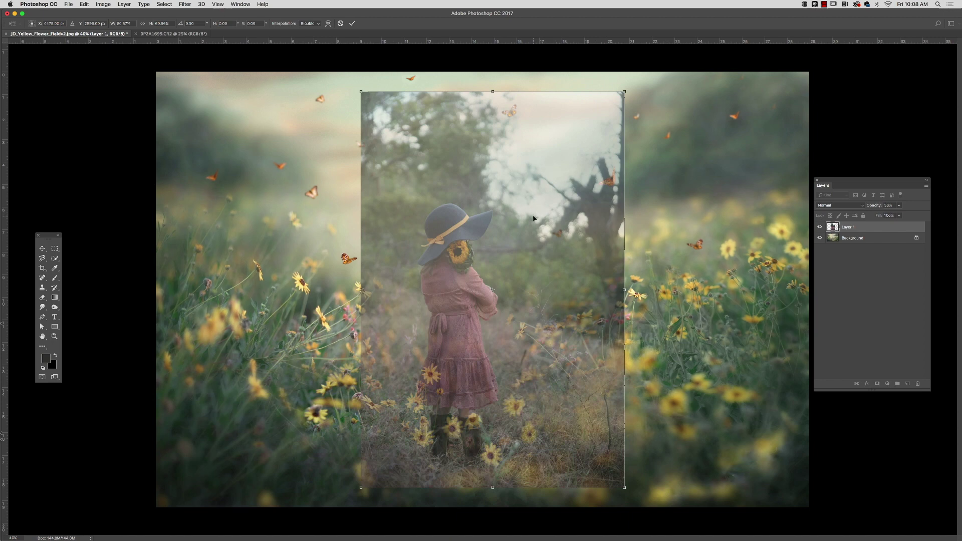
{"action": "left_click_drag", "start_coordinate": [534, 219], "coordinate": [531, 210]}
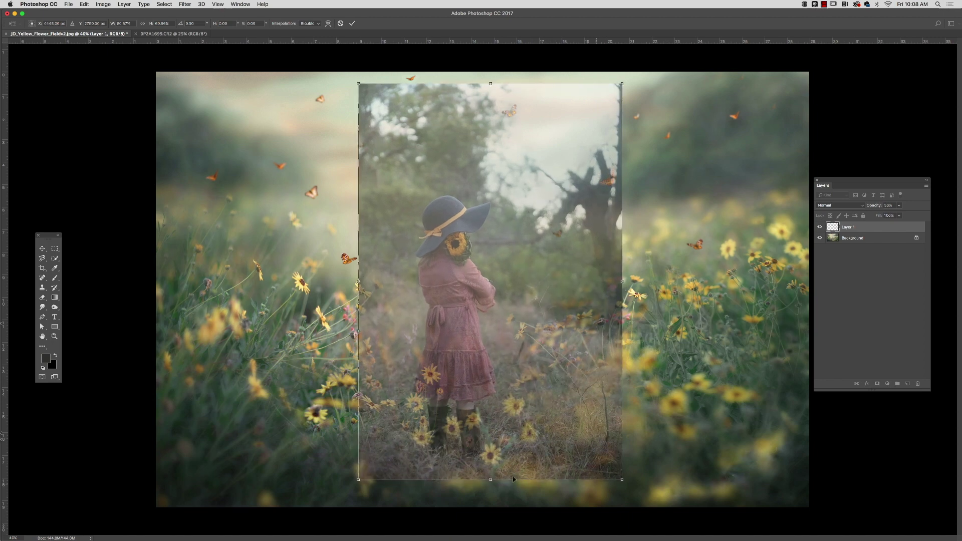
{"action": "left_click_drag", "start_coordinate": [358, 479], "coordinate": [351, 489]}
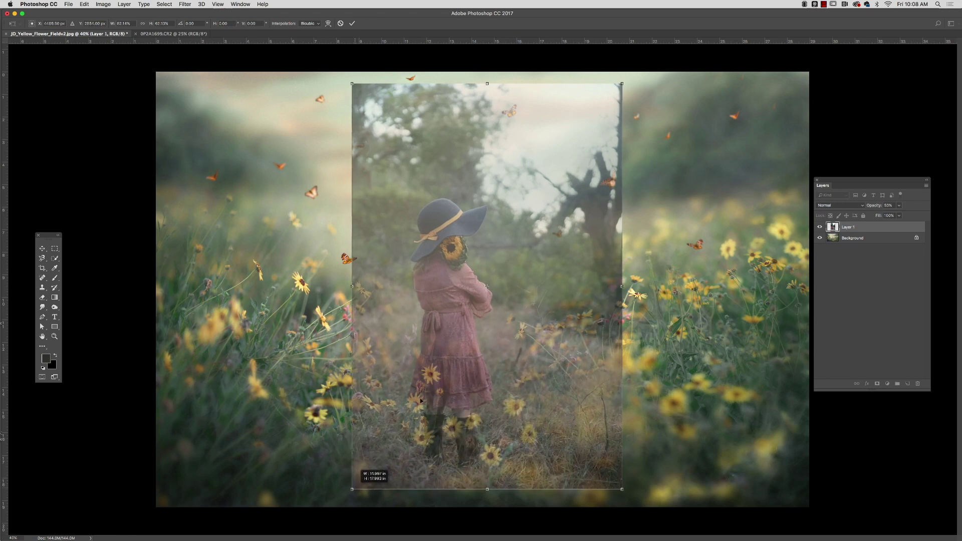
{"action": "key", "text": "Return"}
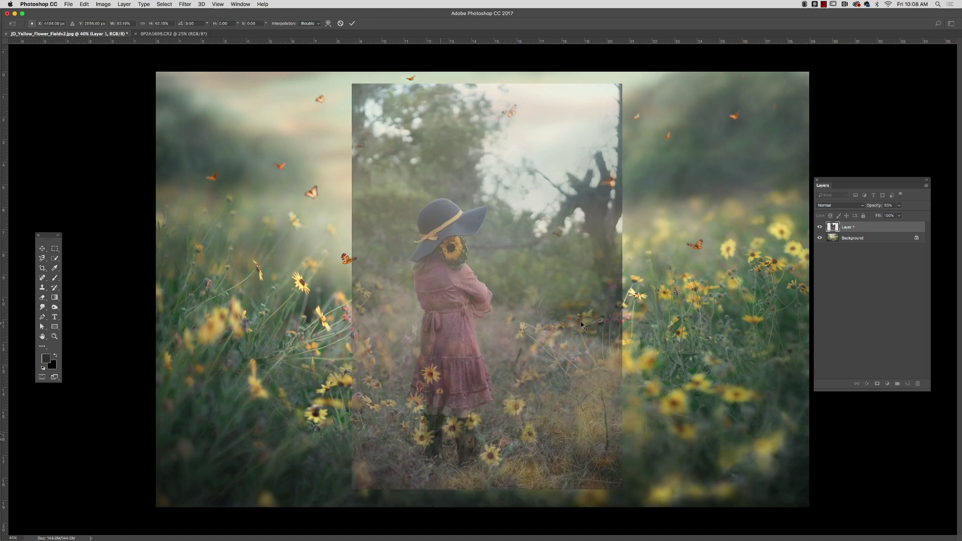
{"action": "left_click", "coordinate": [899, 206]}
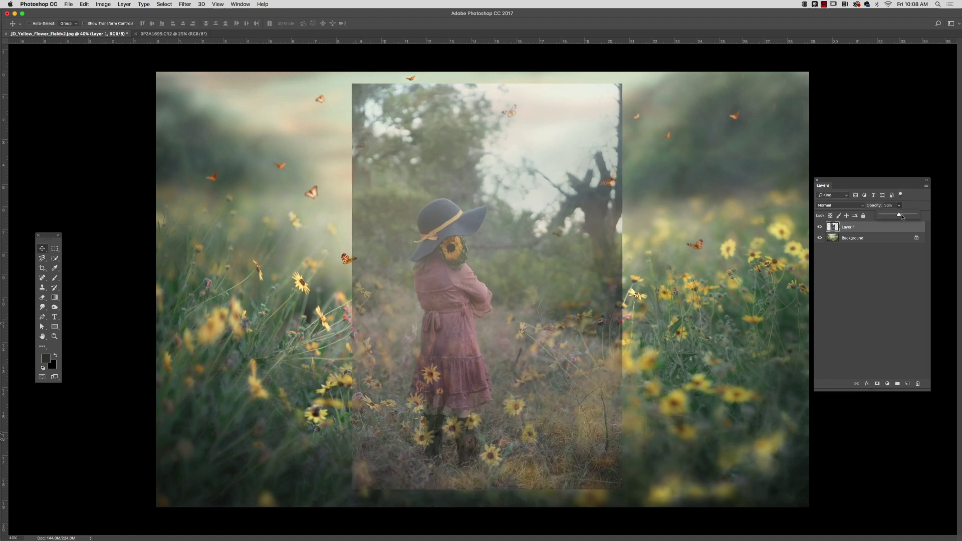
{"action": "left_click_drag", "start_coordinate": [899, 215], "coordinate": [927, 214]}
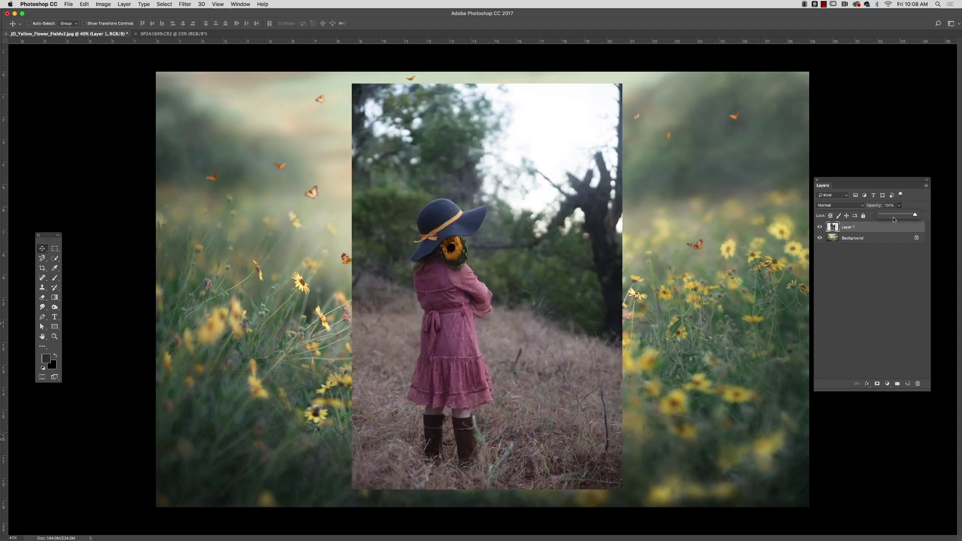
Quick-select the girl with her hat and boots, subtracting background around the boots with Option
{"action": "left_click", "coordinate": [55, 259]}
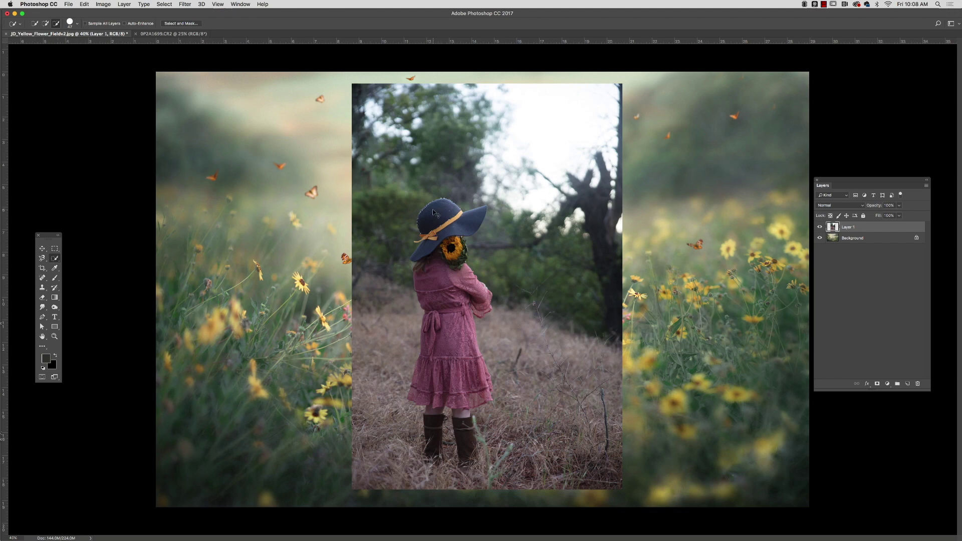
{"action": "mouse_move", "coordinate": [434, 213]}
{"action": "left_mouse_down"}
{"action": "mouse_move", "coordinate": [448, 229]}
{"action": "mouse_move", "coordinate": [461, 223]}
{"action": "mouse_move", "coordinate": [424, 254]}
{"action": "mouse_move", "coordinate": [451, 246]}
{"action": "mouse_move", "coordinate": [485, 298]}
{"action": "mouse_move", "coordinate": [474, 312]}
{"action": "mouse_move", "coordinate": [489, 310]}
{"action": "mouse_move", "coordinate": [463, 318]}
{"action": "mouse_move", "coordinate": [466, 368]}
{"action": "mouse_move", "coordinate": [474, 389]}
{"action": "mouse_move", "coordinate": [477, 368]}
{"action": "mouse_move", "coordinate": [487, 390]}
{"action": "mouse_move", "coordinate": [487, 382]}
{"action": "mouse_move", "coordinate": [485, 400]}
{"action": "mouse_move", "coordinate": [460, 410]}
{"action": "mouse_move", "coordinate": [466, 441]}
{"action": "mouse_move", "coordinate": [462, 398]}
{"action": "mouse_move", "coordinate": [440, 368]}
{"action": "mouse_move", "coordinate": [425, 433]}
{"action": "mouse_move", "coordinate": [420, 399]}
{"action": "left_mouse_up"}
{"action": "mouse_move", "coordinate": [446, 441]}
{"action": "left_mouse_down"}
{"action": "mouse_move", "coordinate": [448, 414]}
{"action": "mouse_move", "coordinate": [444, 449]}
{"action": "mouse_move", "coordinate": [439, 424]}
{"action": "left_mouse_up"}
{"action": "key", "text": "alt"}
{"action": "key", "text": "alt"}
{"action": "key", "text": "alt"}
Add a layer mask from the selection, then enlarge the masked girl to about 105%
{"action": "left_click", "coordinate": [876, 383]}
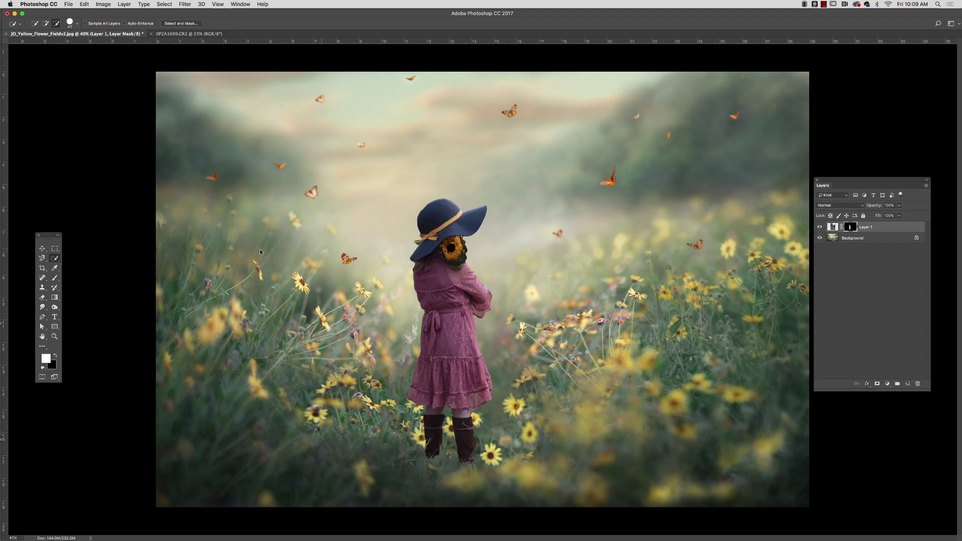
{"action": "left_click", "coordinate": [42, 248]}
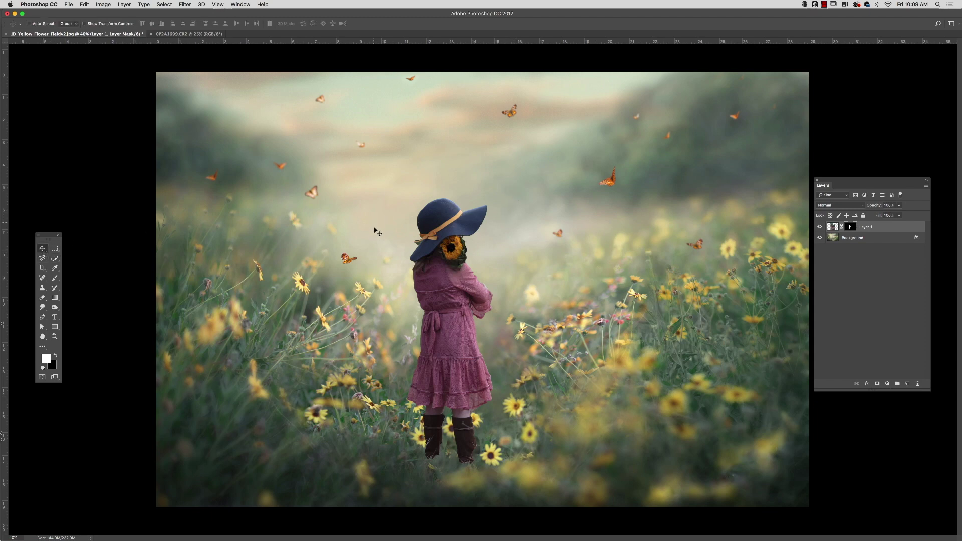
{"action": "key", "text": "super+t"}
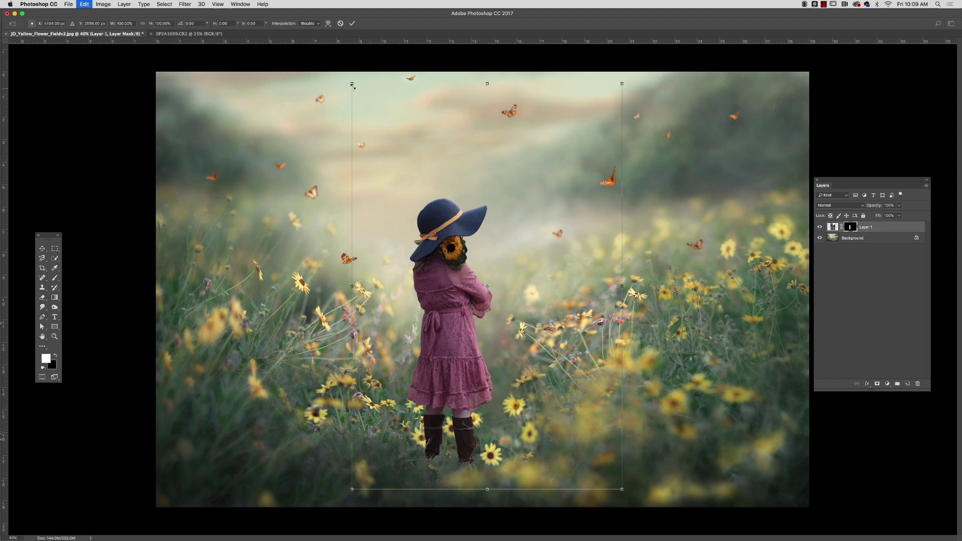
{"action": "left_click_drag", "start_coordinate": [353, 87], "coordinate": [343, 73]}
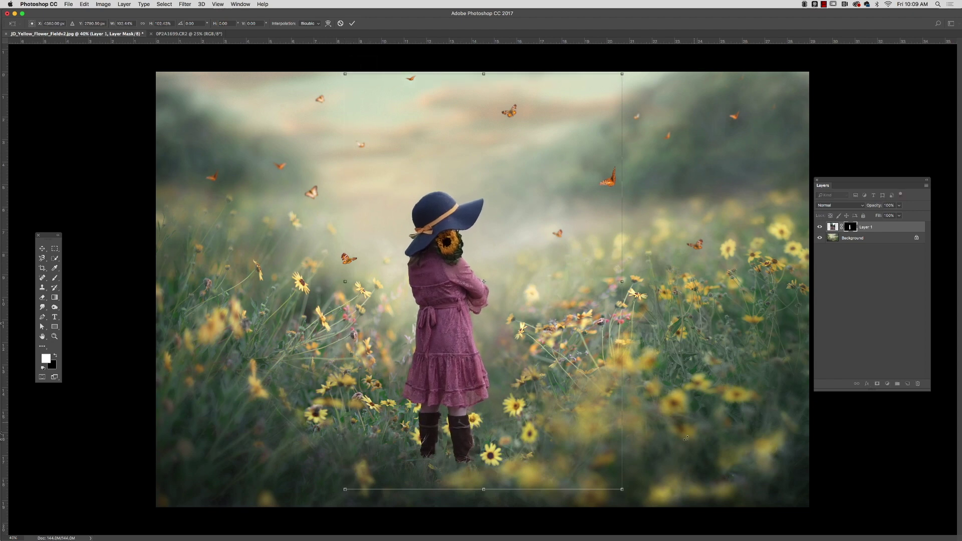
{"action": "left_click_drag", "start_coordinate": [622, 489], "coordinate": [632, 496]}
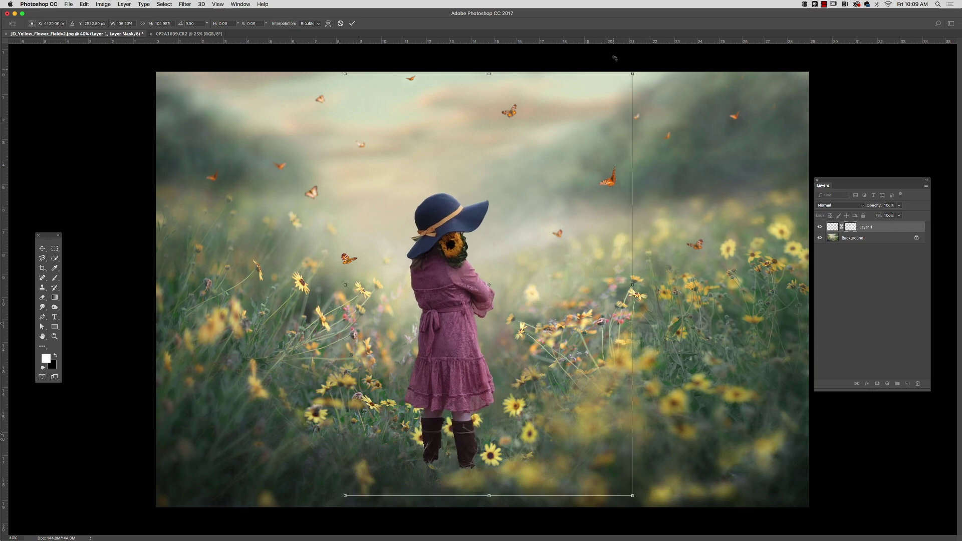
{"action": "left_click_drag", "start_coordinate": [633, 72], "coordinate": [637, 67]}
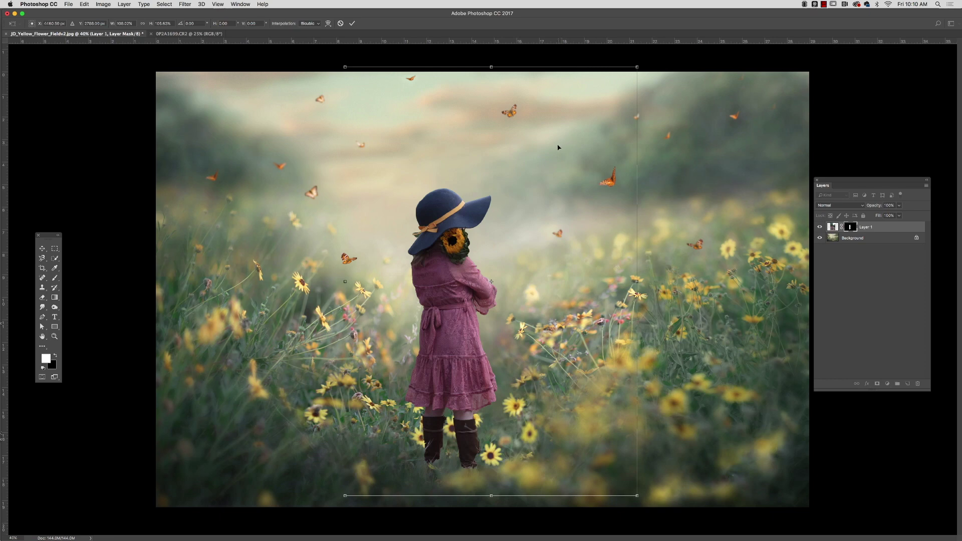
{"action": "key", "text": "Return"}
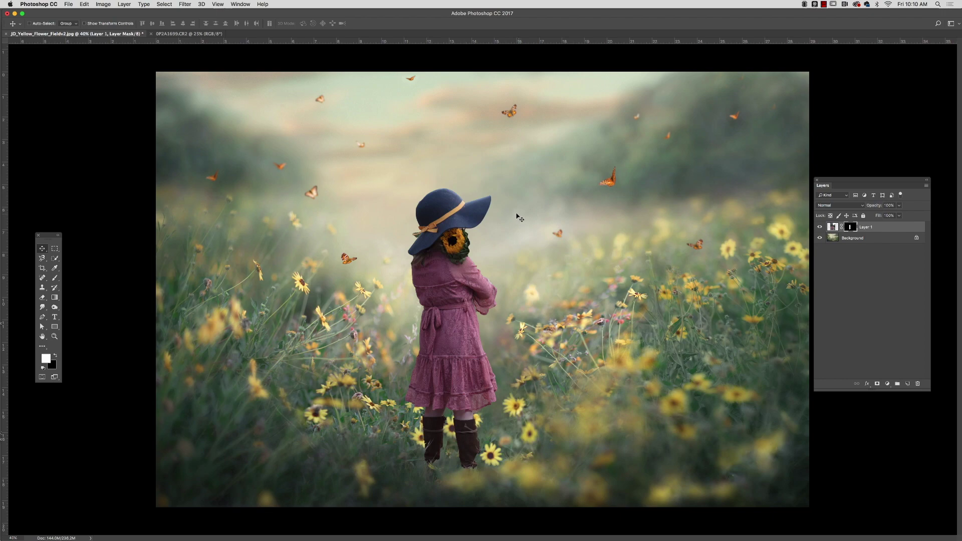
Zoom in to 100% on the girl's hat and sunflower
{"action": "left_click", "coordinate": [55, 337]}
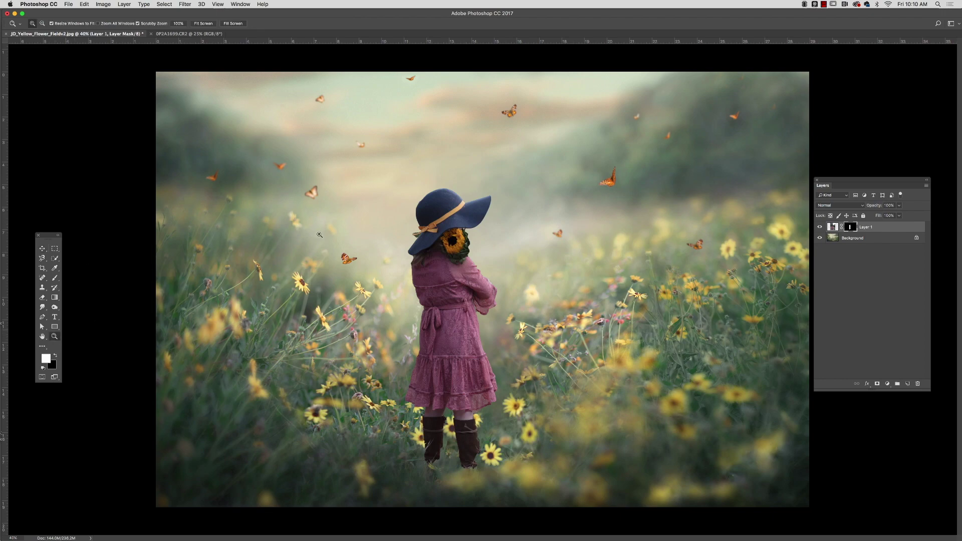
{"action": "left_click", "coordinate": [474, 257]}
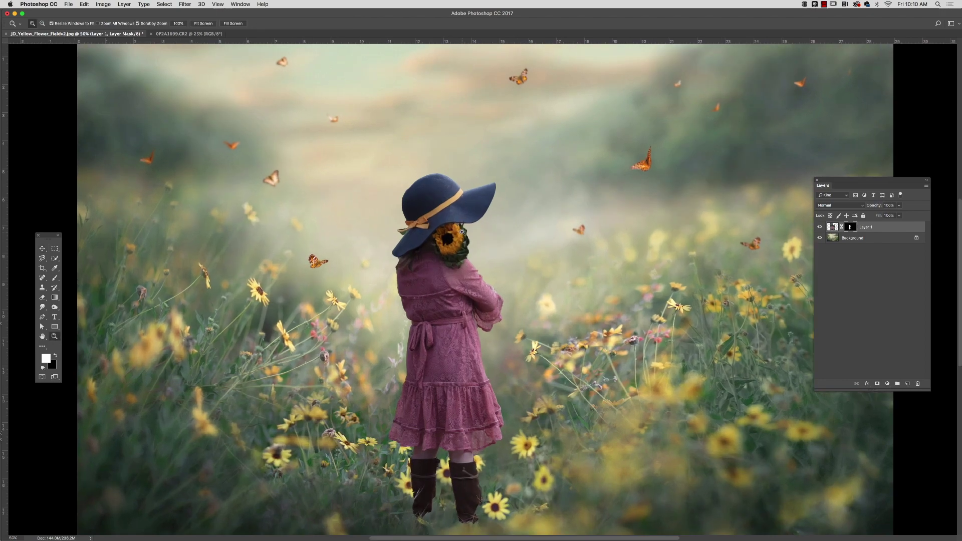
{"action": "left_click", "coordinate": [461, 232]}
{"action": "left_click", "coordinate": [459, 237]}
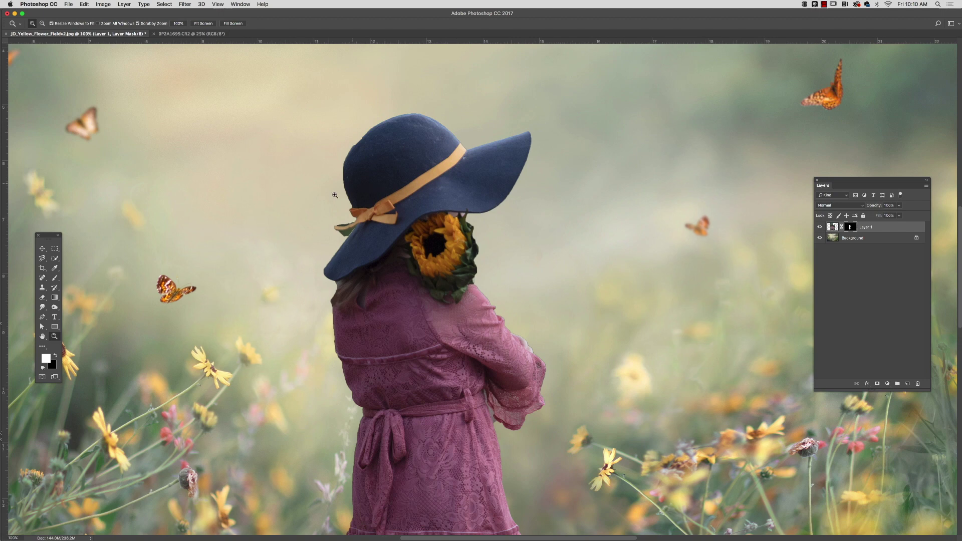
With a 20 px brush and swapped colours, paint Layer 1's mask over the ribbon tail at the brim
{"action": "left_click", "coordinate": [54, 277]}
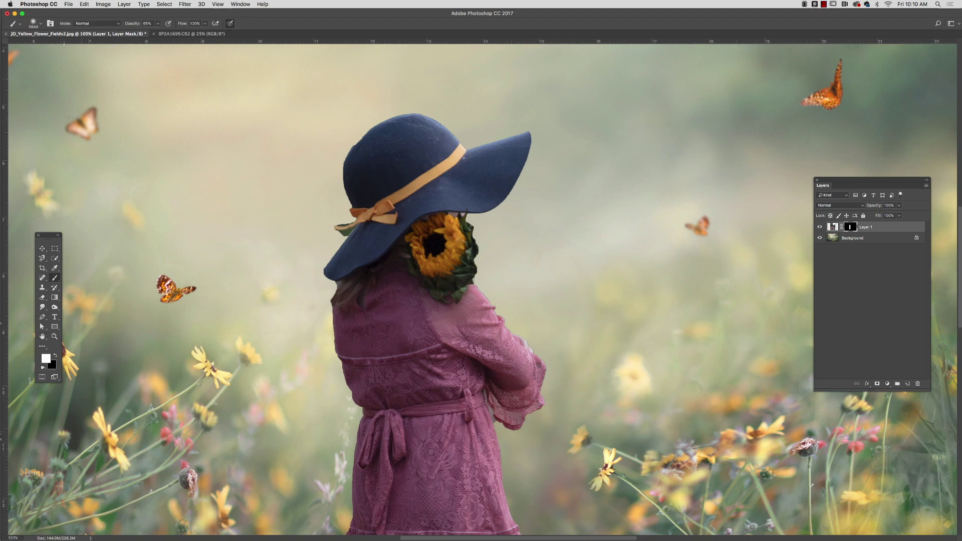
{"action": "left_click", "coordinate": [41, 23]}
{"action": "type", "text": "20"}
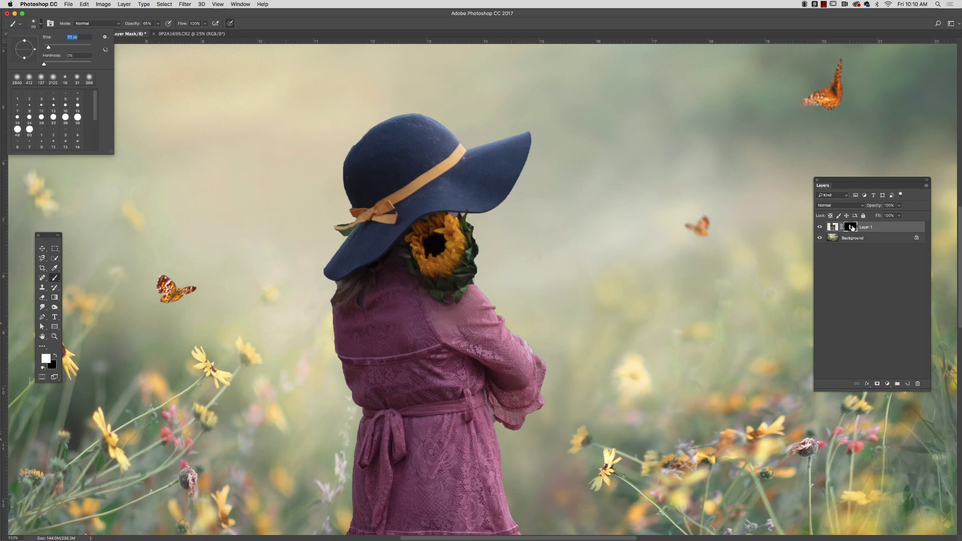
{"action": "key", "text": "Return"}
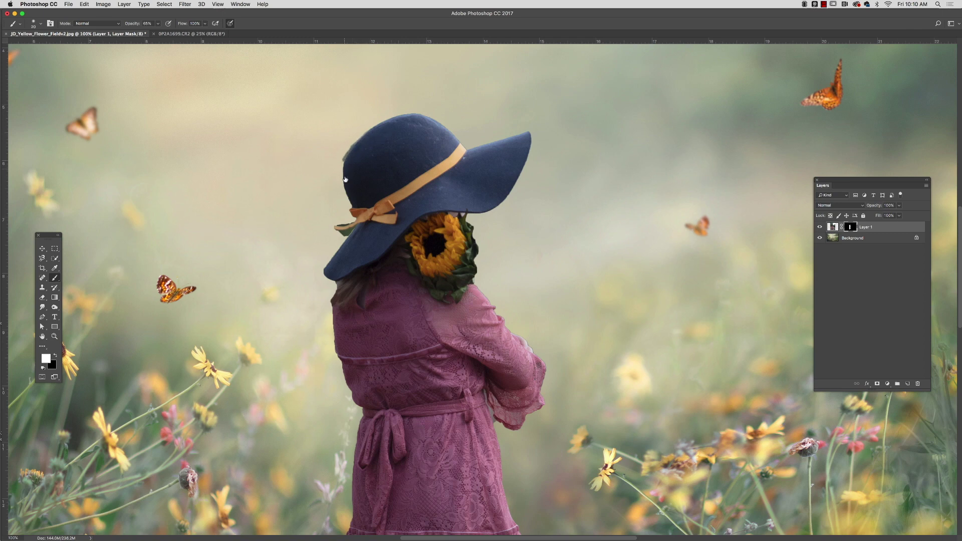
{"action": "key", "text": "x"}
{"action": "left_click_drag", "start_coordinate": [333, 231], "coordinate": [348, 226]}
{"action": "left_click_drag", "start_coordinate": [354, 222], "coordinate": [332, 226]}
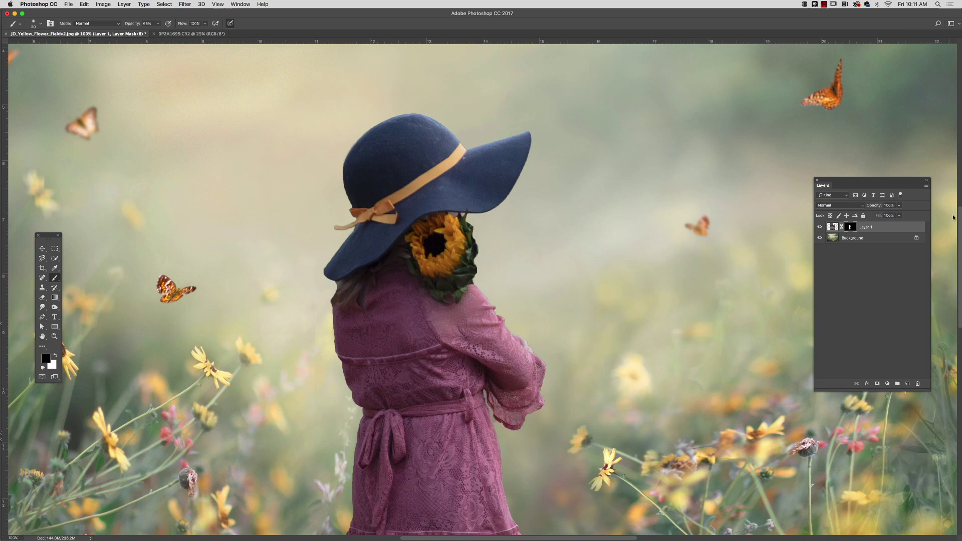
Fit the whole image on screen with View > Fit on Screen
{"action": "scroll", "coordinate": [522, 215], "scroll_direction": "down", "scroll_amount": 8}
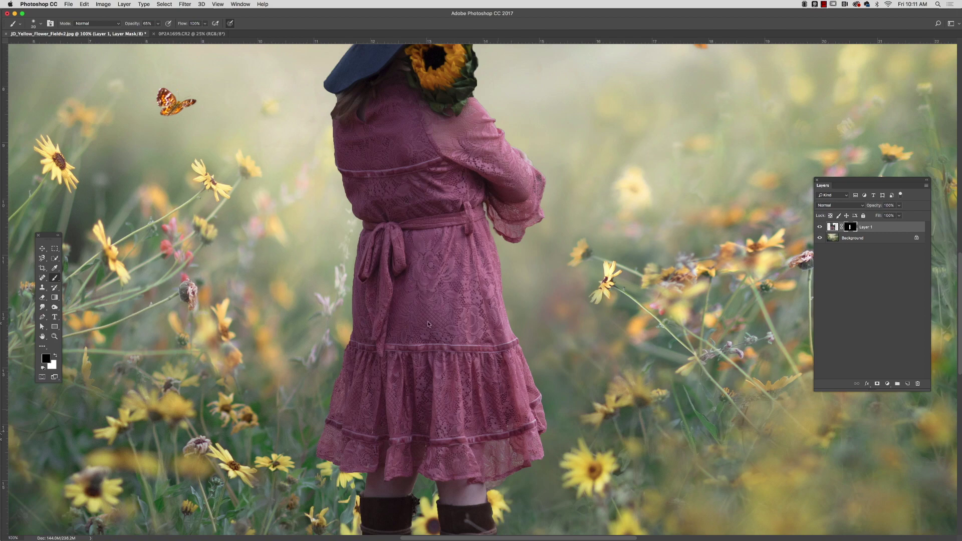
{"action": "left_click", "coordinate": [220, 5]}
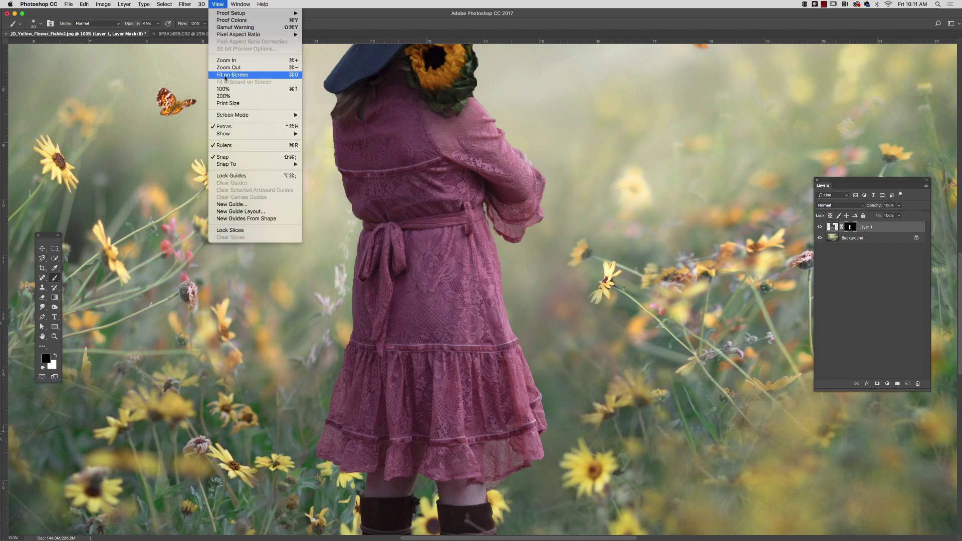
{"action": "left_click", "coordinate": [226, 76]}
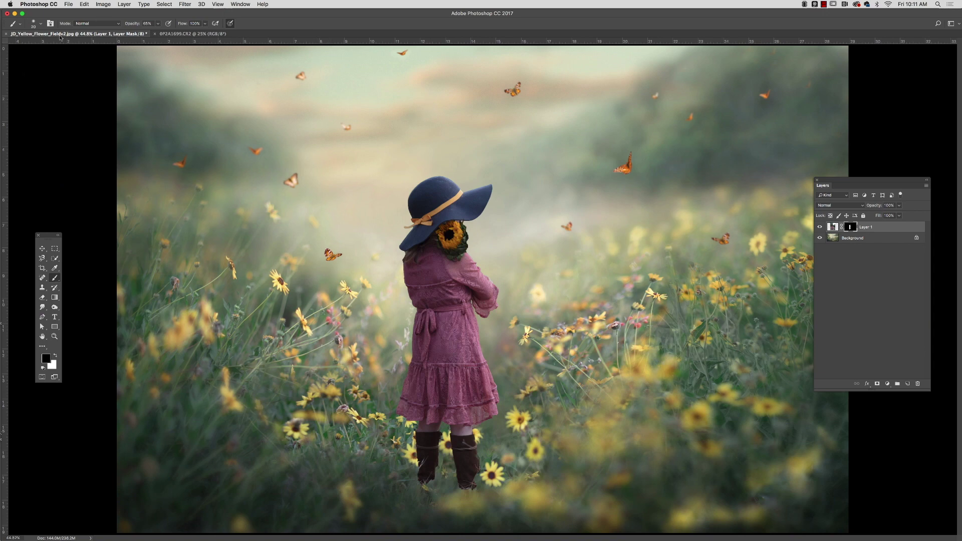
From Bridge, drag JD_Yellow_Flower_Field.png into the composite and move it lower over the scene
{"action": "left_click", "coordinate": [350, 530]}
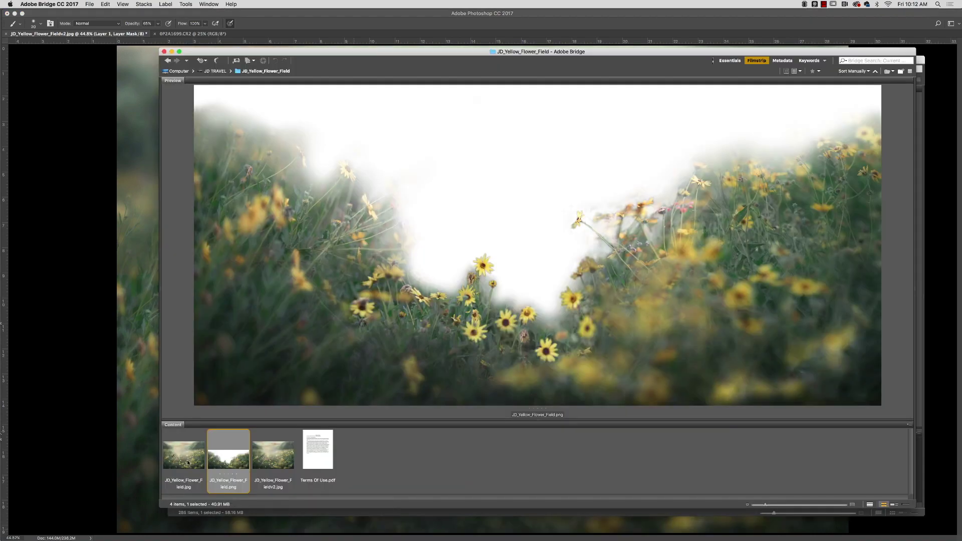
{"action": "left_click", "coordinate": [190, 464]}
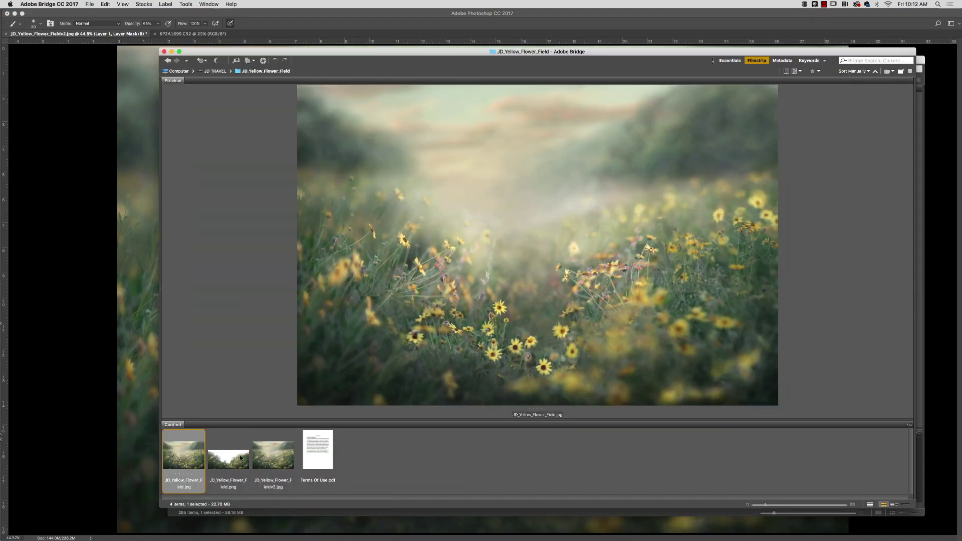
{"action": "left_click", "coordinate": [274, 457]}
{"action": "left_click", "coordinate": [232, 466]}
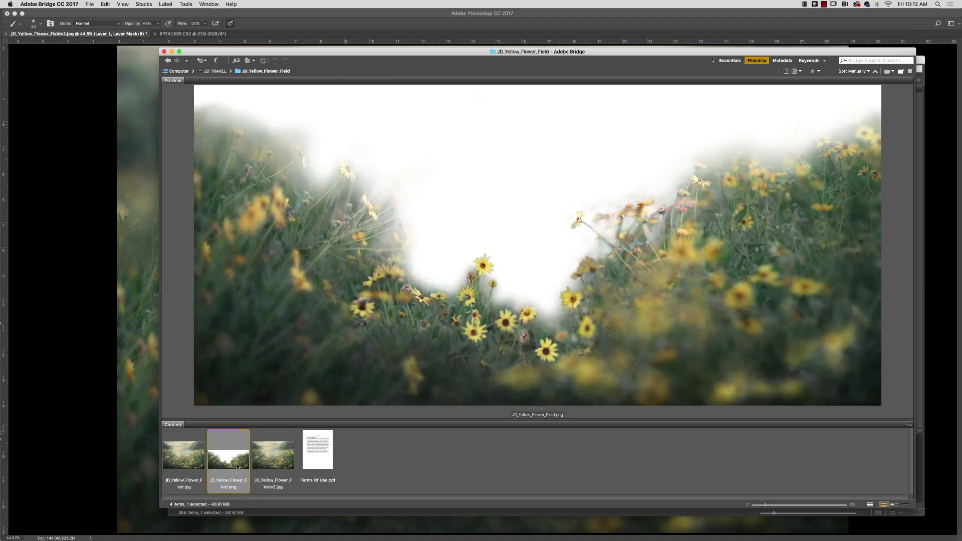
{"action": "left_click_drag", "start_coordinate": [237, 466], "coordinate": [182, 414]}
{"action": "left_click_drag", "start_coordinate": [483, 299], "coordinate": [485, 375]}
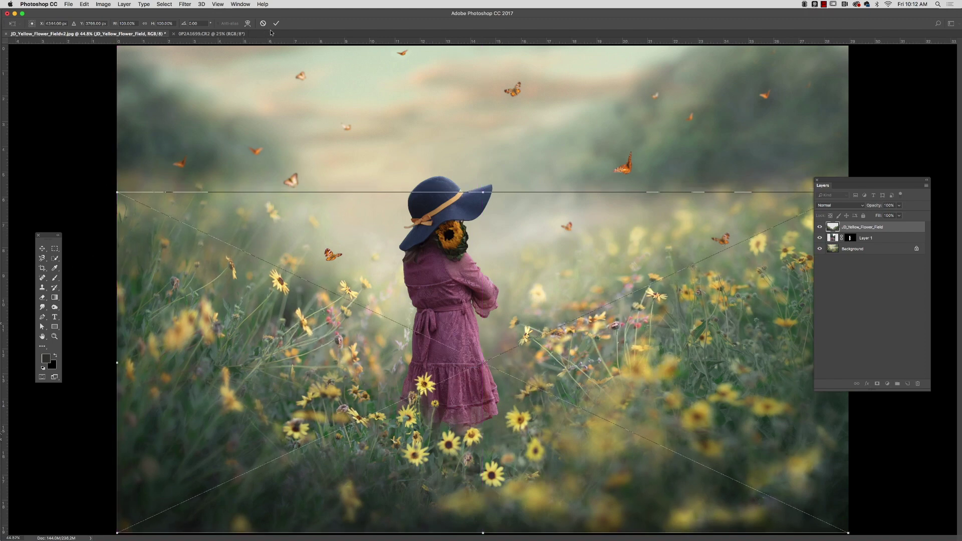
Commit the flower overlay, toggle its visibility twice to compare, and zoom out
{"action": "key", "text": "Return"}
{"action": "key", "text": "b"}
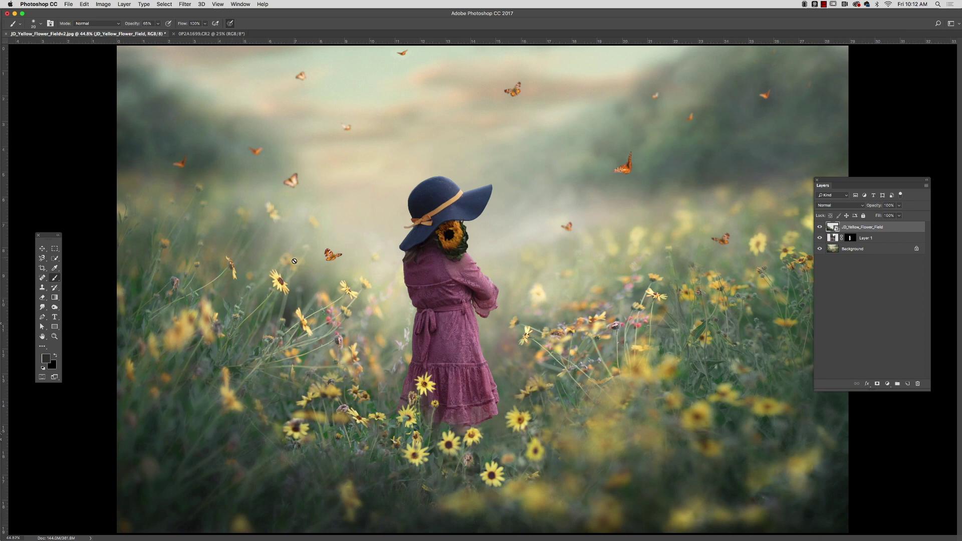
{"action": "left_click", "coordinate": [820, 228]}
{"action": "left_click", "coordinate": [820, 229]}
{"action": "left_click", "coordinate": [820, 228]}
{"action": "left_click", "coordinate": [819, 228]}
{"action": "left_click", "coordinate": [218, 4]}
{"action": "left_click", "coordinate": [228, 70]}
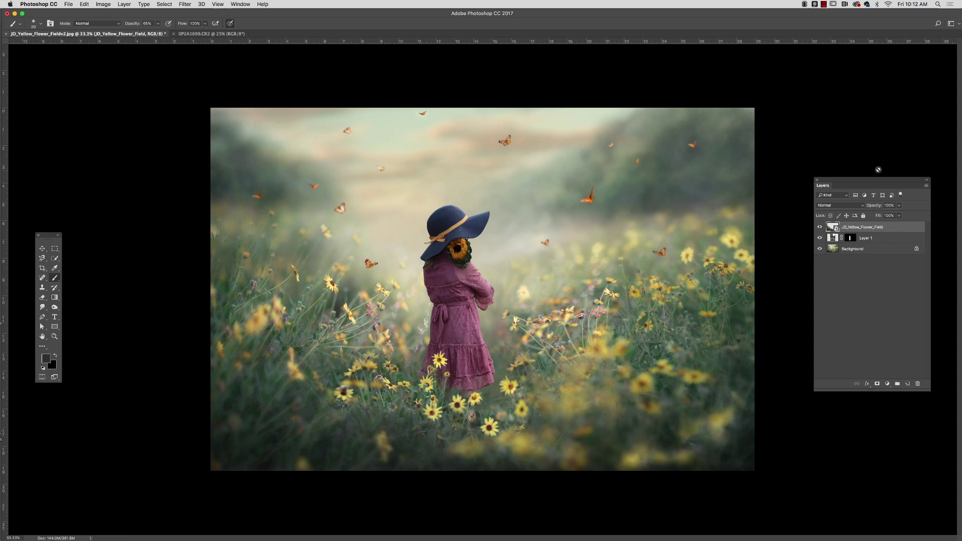
Raise Layer 1's saturation to +11 with Image > Adjustments > Hue/Saturation
{"action": "left_click", "coordinate": [835, 239]}
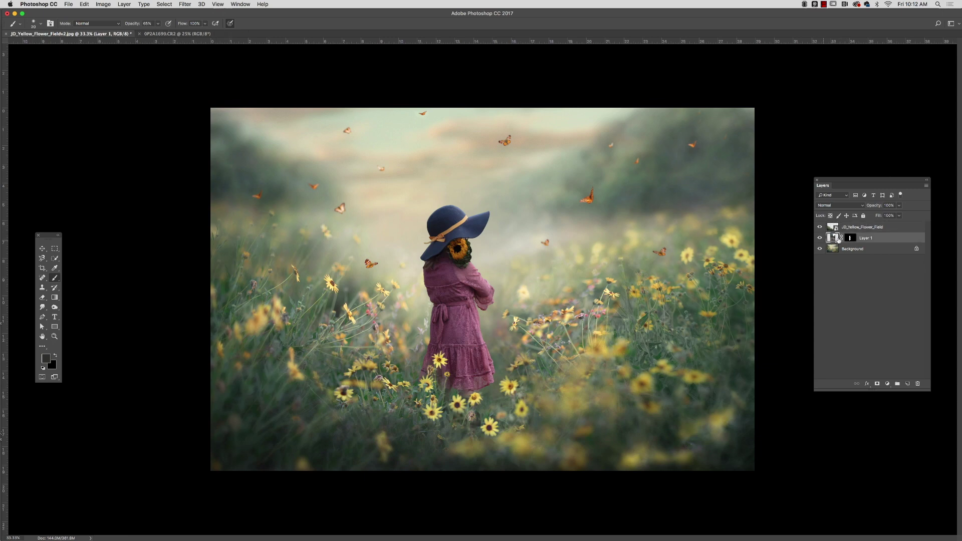
{"action": "left_click", "coordinate": [103, 4]}
{"action": "mouse_move", "coordinate": [116, 25]}
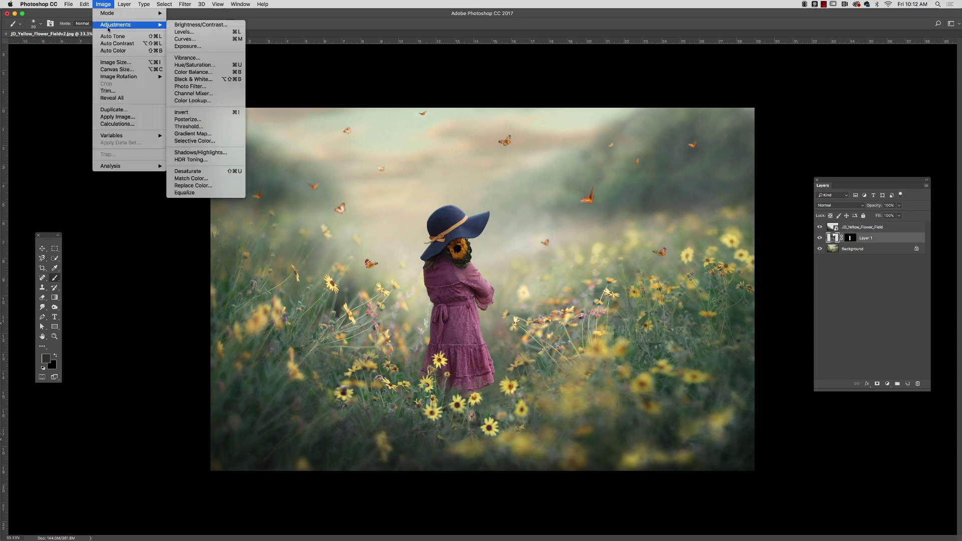
{"action": "left_click", "coordinate": [188, 64]}
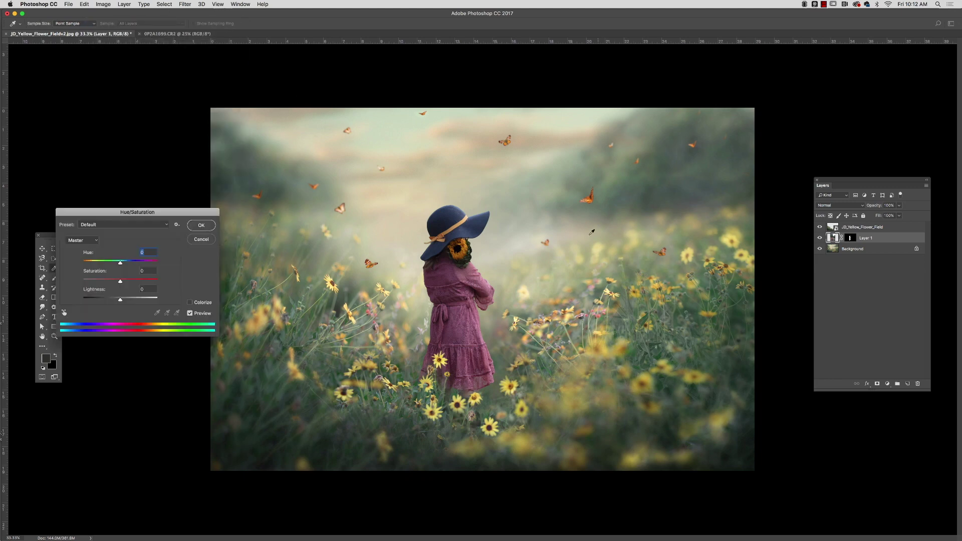
{"action": "left_click_drag", "start_coordinate": [121, 282], "coordinate": [124, 283]}
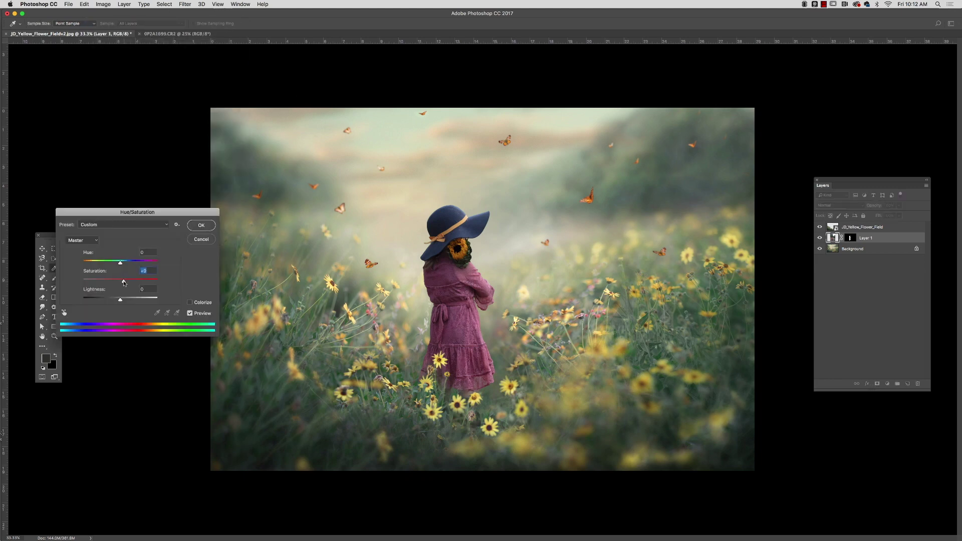
{"action": "left_click", "coordinate": [201, 225]}
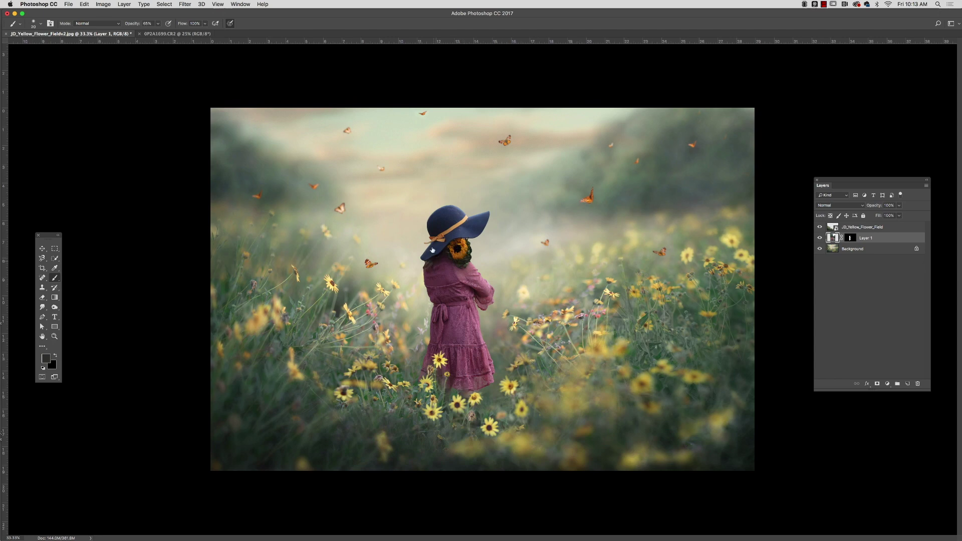
Move the girl layer up and right, then crop the image's right edge inward
{"action": "key", "text": "v"}
{"action": "left_click_drag", "start_coordinate": [457, 271], "coordinate": [503, 268]}
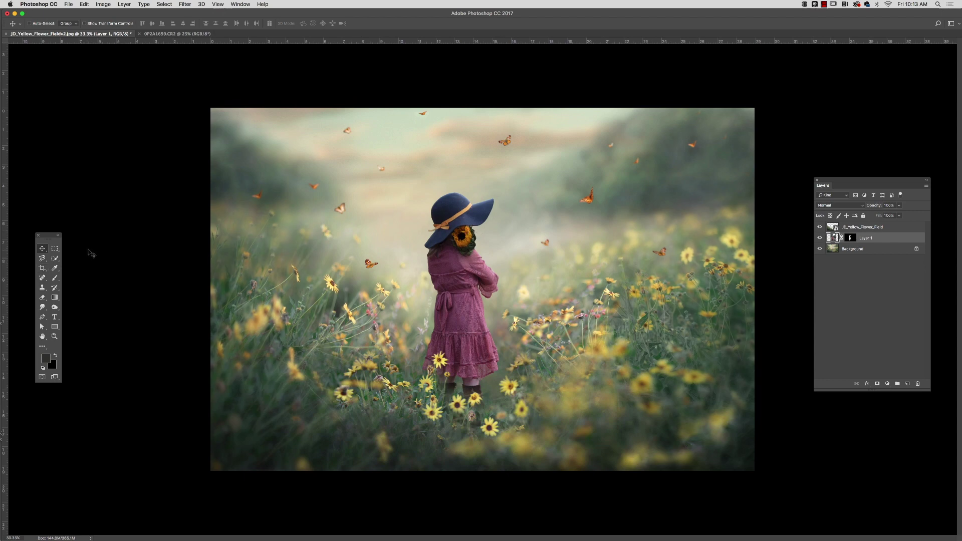
{"action": "left_click", "coordinate": [43, 268]}
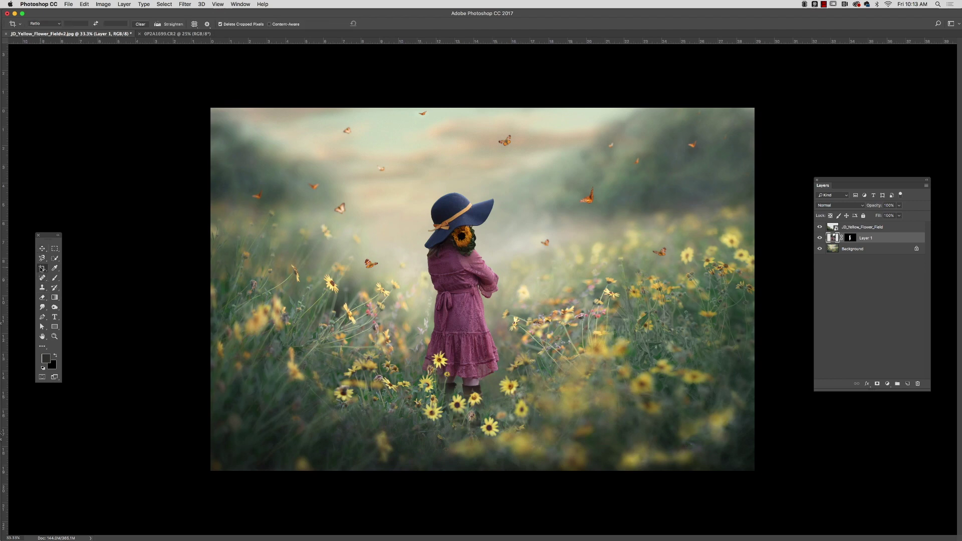
{"action": "left_click_drag", "start_coordinate": [753, 289], "coordinate": [740, 291]}
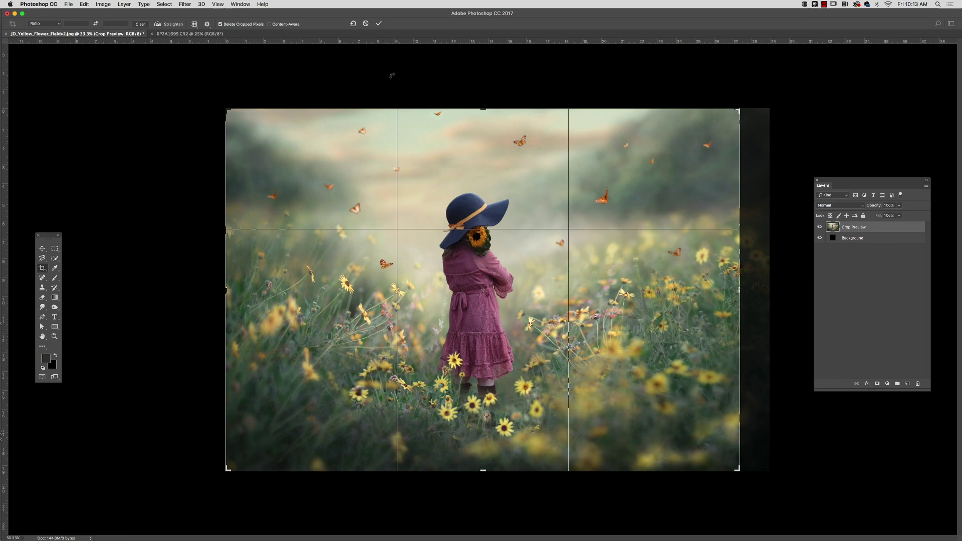
{"action": "left_click", "coordinate": [379, 24]}
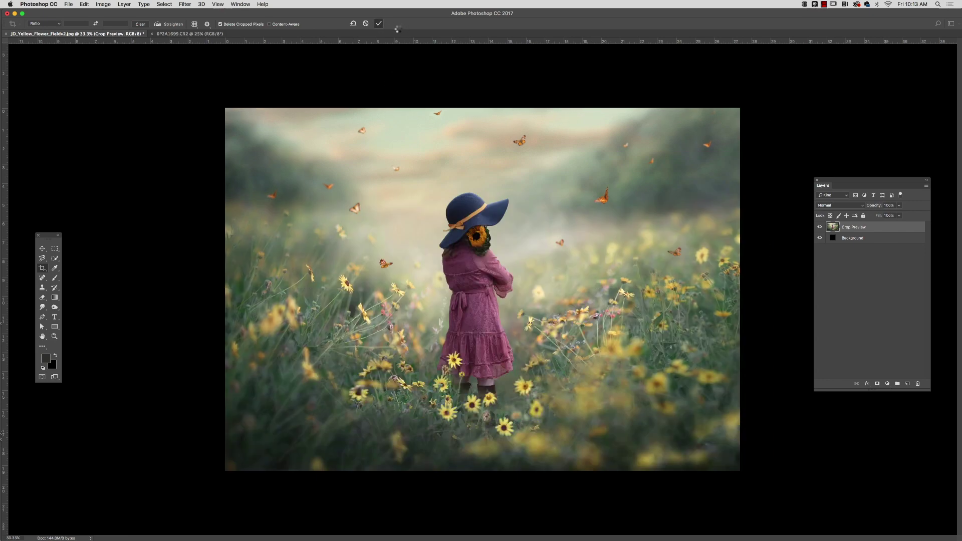